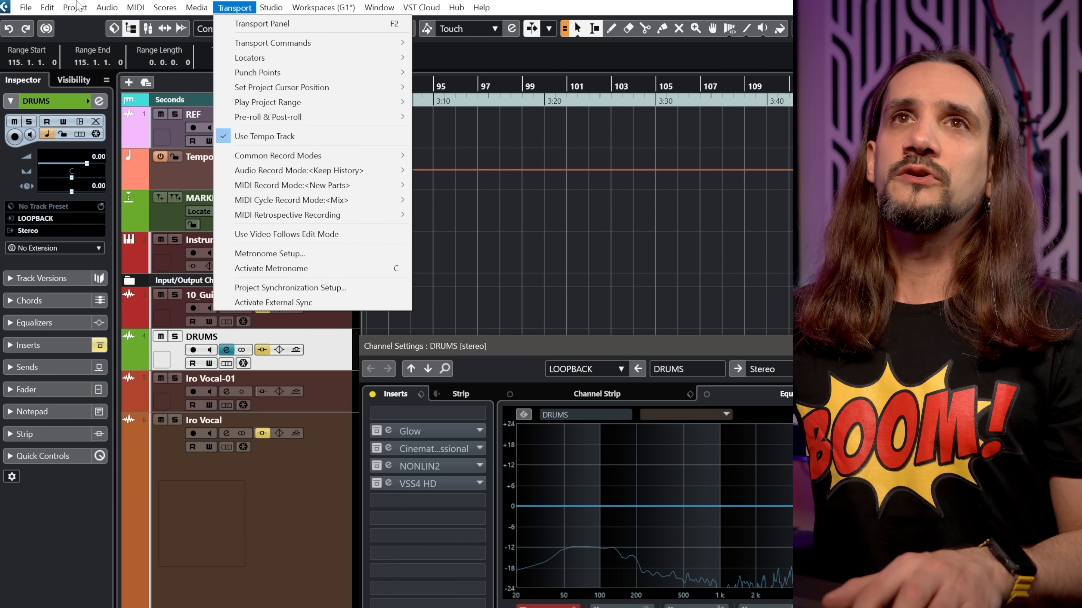
# Open the program preferences and examine the Metering settings and the meter Appearance page
pyautogui.click(33, 4)
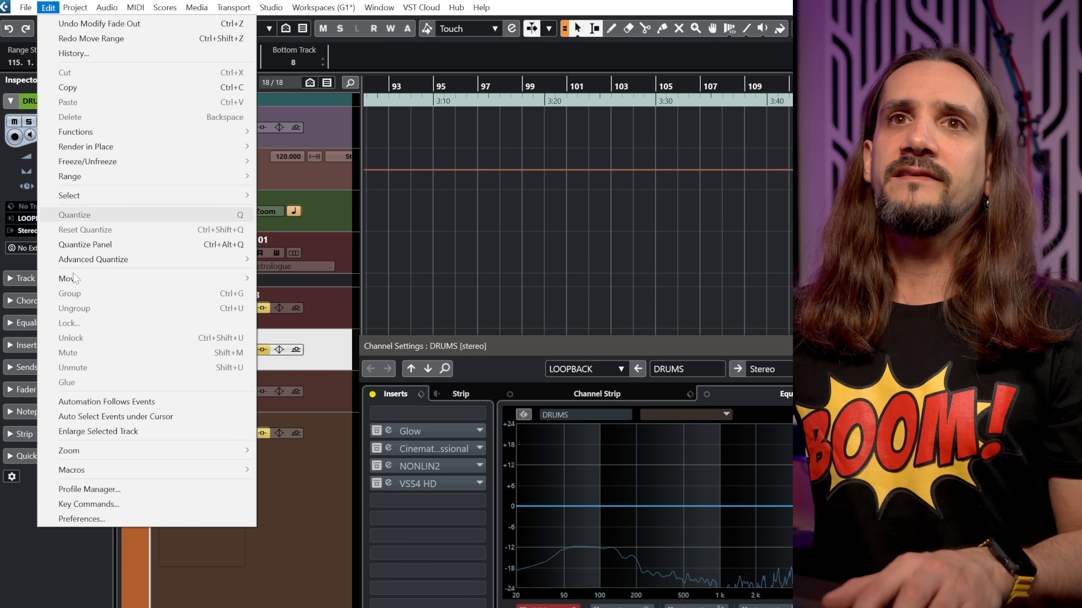
pyautogui.click(140, 520)
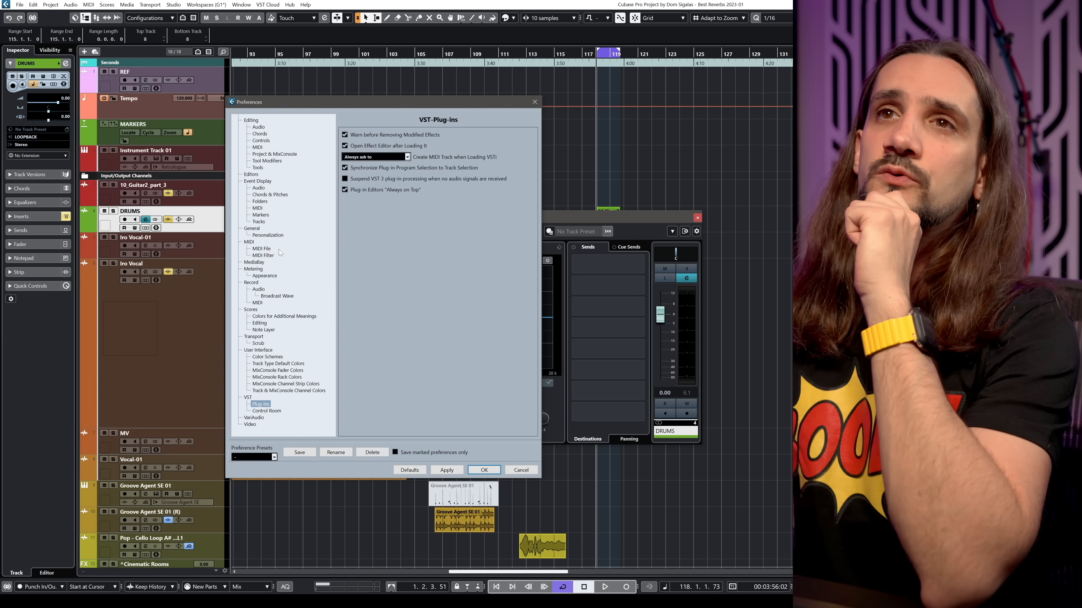
pyautogui.click(260, 271)
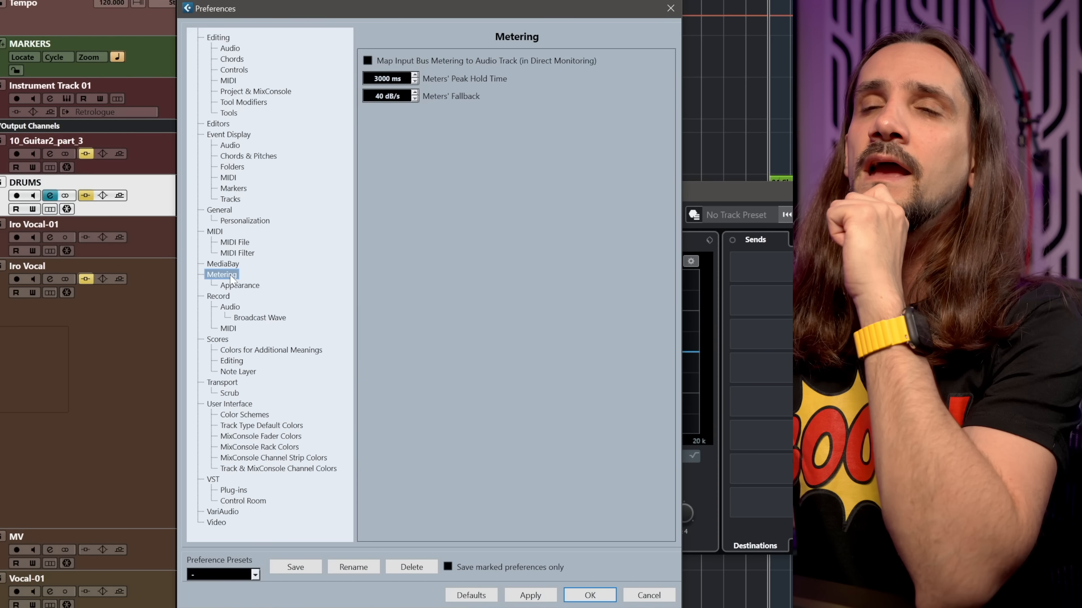
pyautogui.click(233, 284)
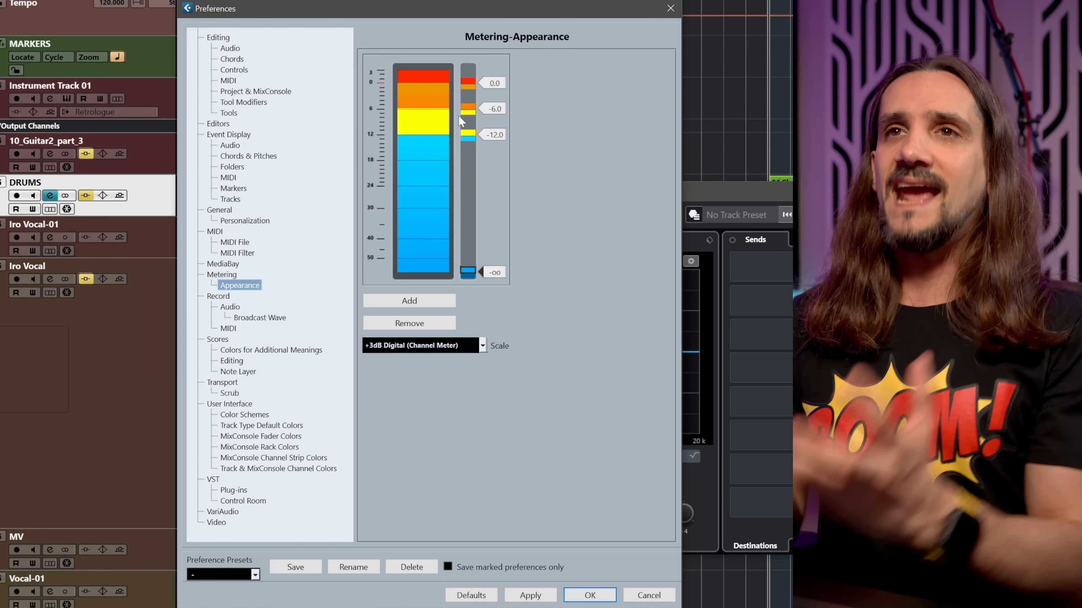
# Set the Meters' Fallback to 10 dB/s in the Metering preferences and apply it
pyautogui.click(227, 277)
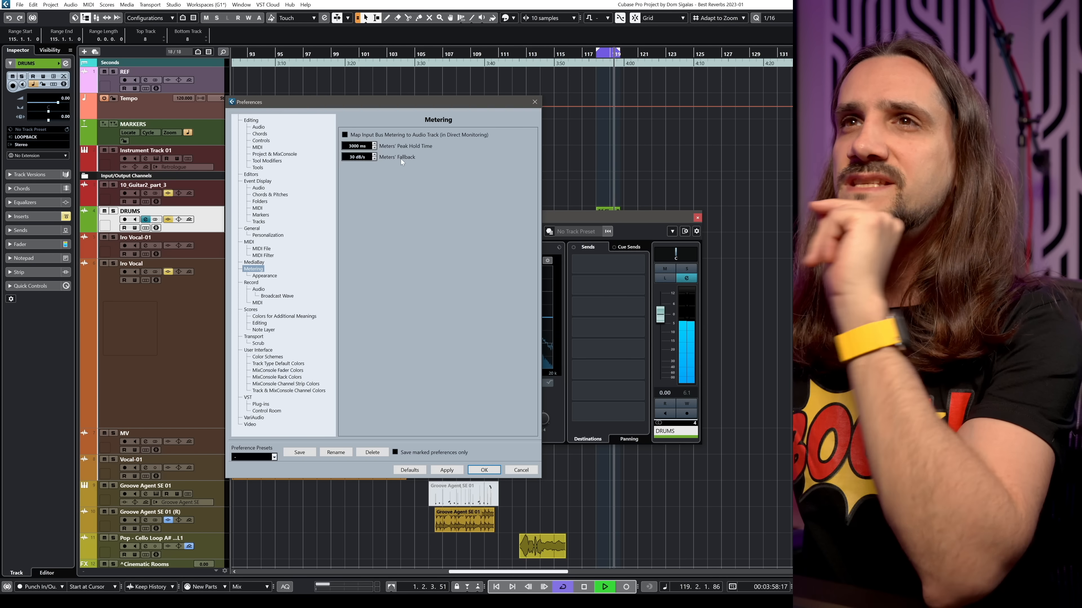
pyautogui.click(374, 158)
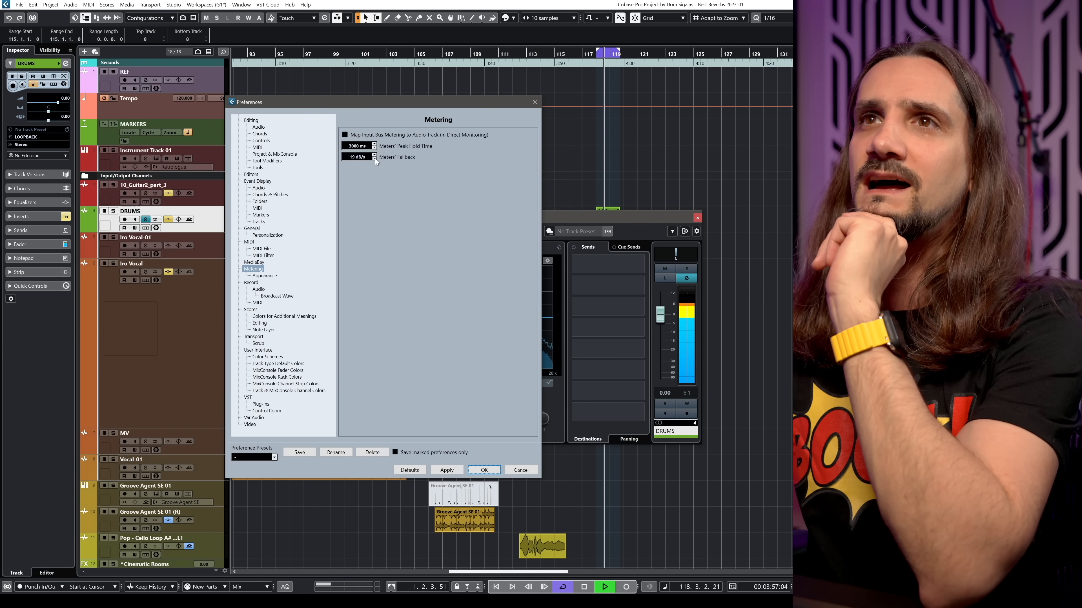
pyautogui.click(451, 470)
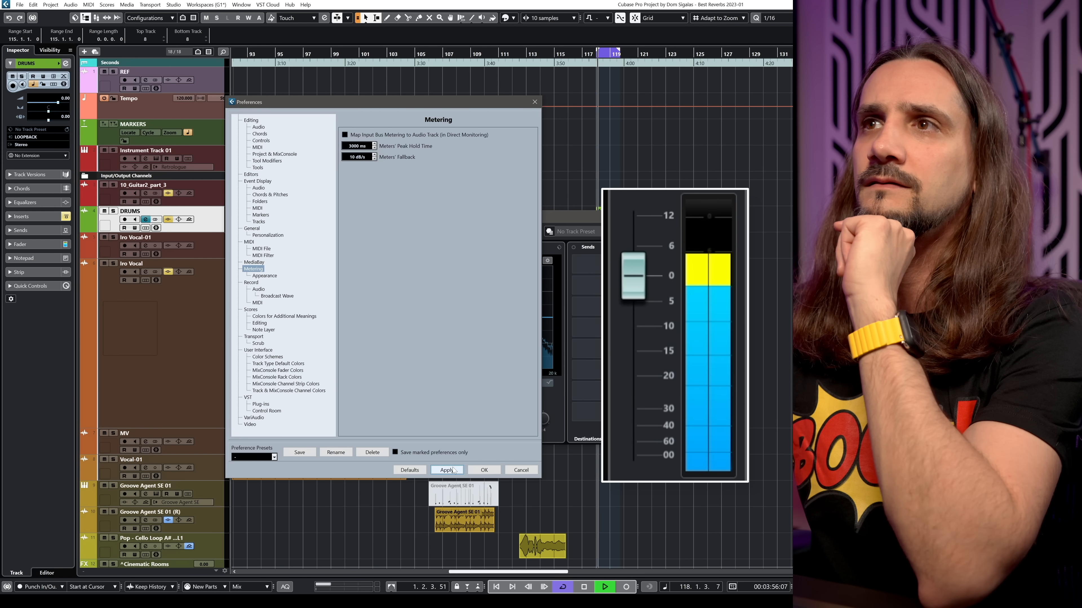
# Raise the Meters' Fallback to 20 dB/s and apply the change
pyautogui.click(373, 155)
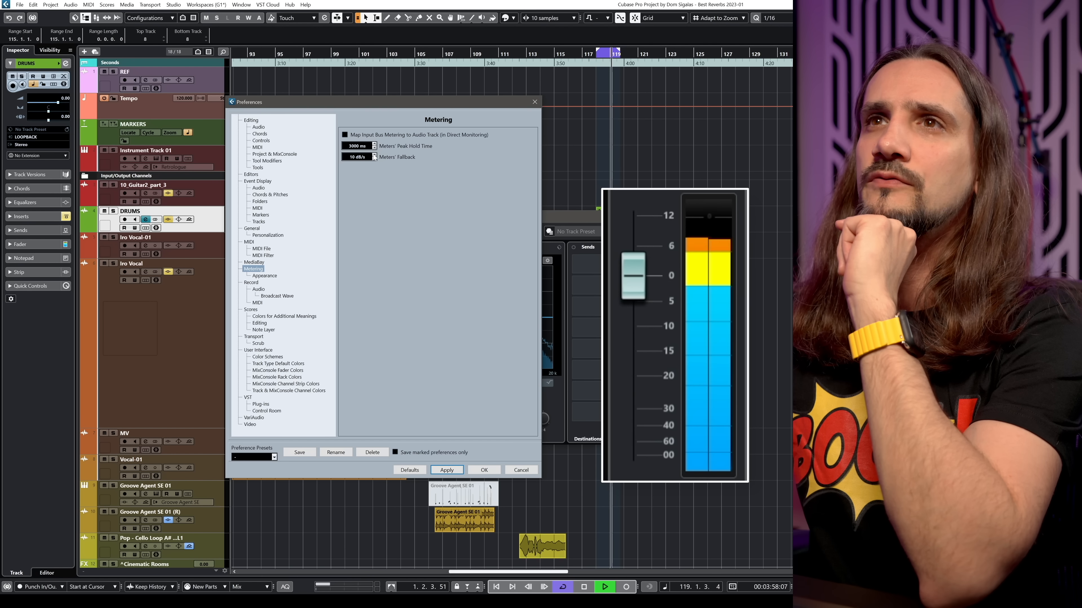
pyautogui.click(374, 154)
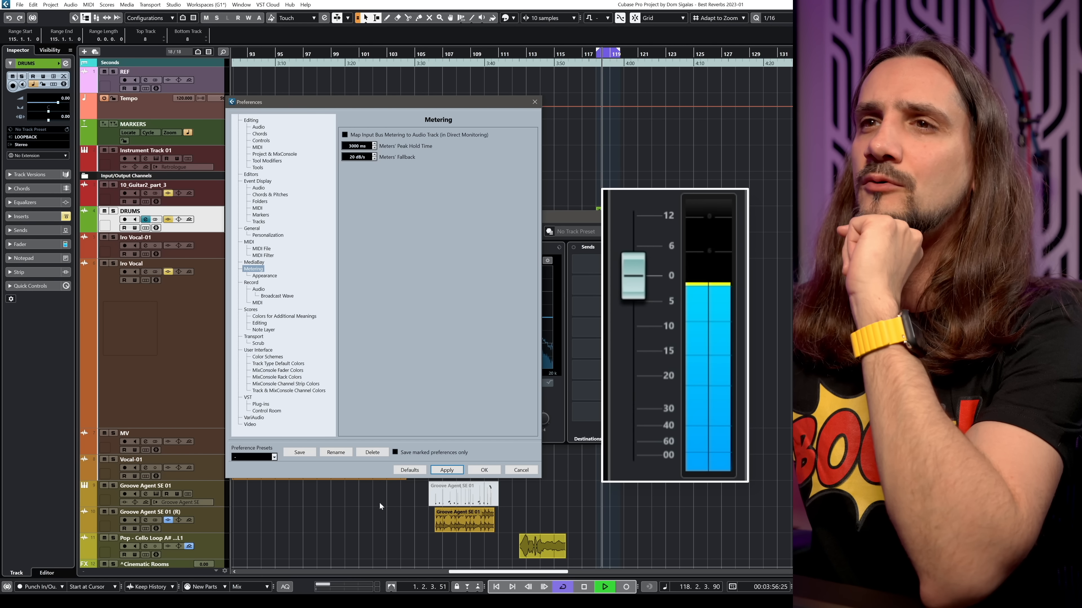
pyautogui.click(449, 470)
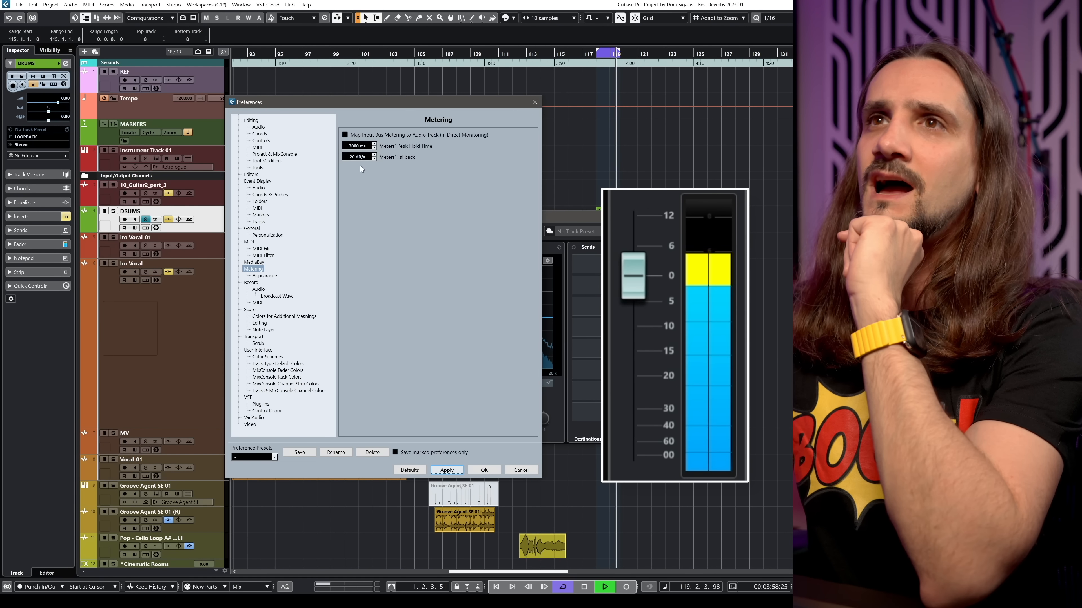
# Set the Meters' Fallback to 40 dB/s and confirm the preferences
pyautogui.click(374, 154)
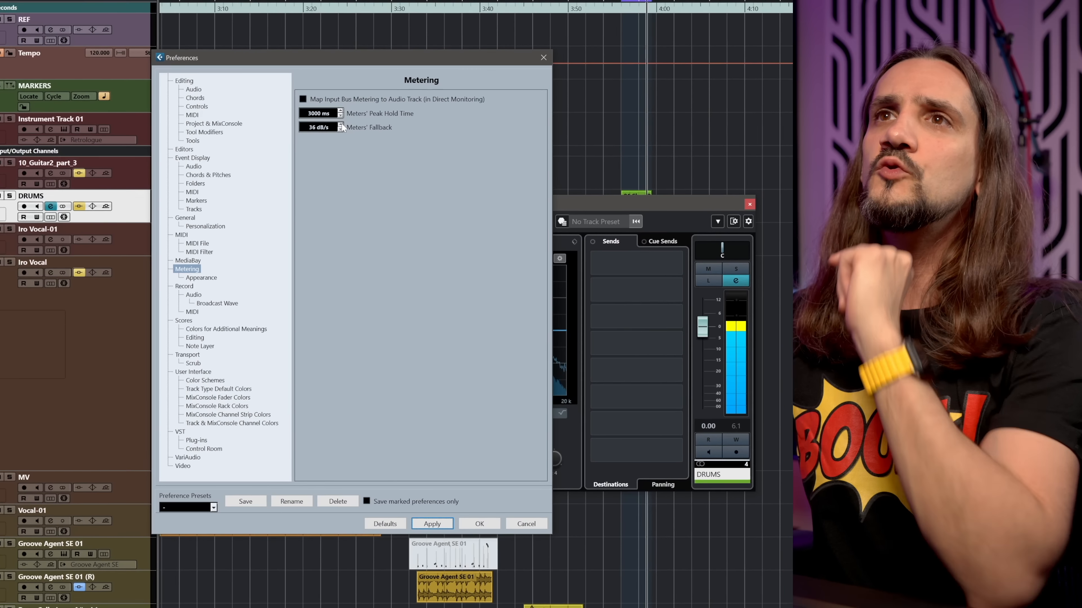
pyautogui.click(340, 124)
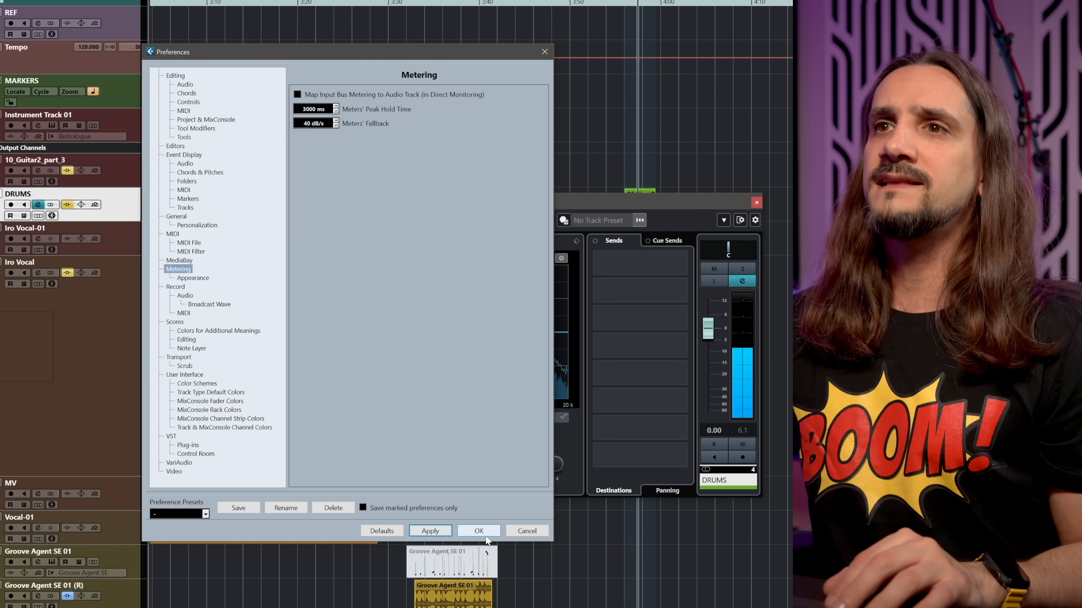
pyautogui.click(479, 531)
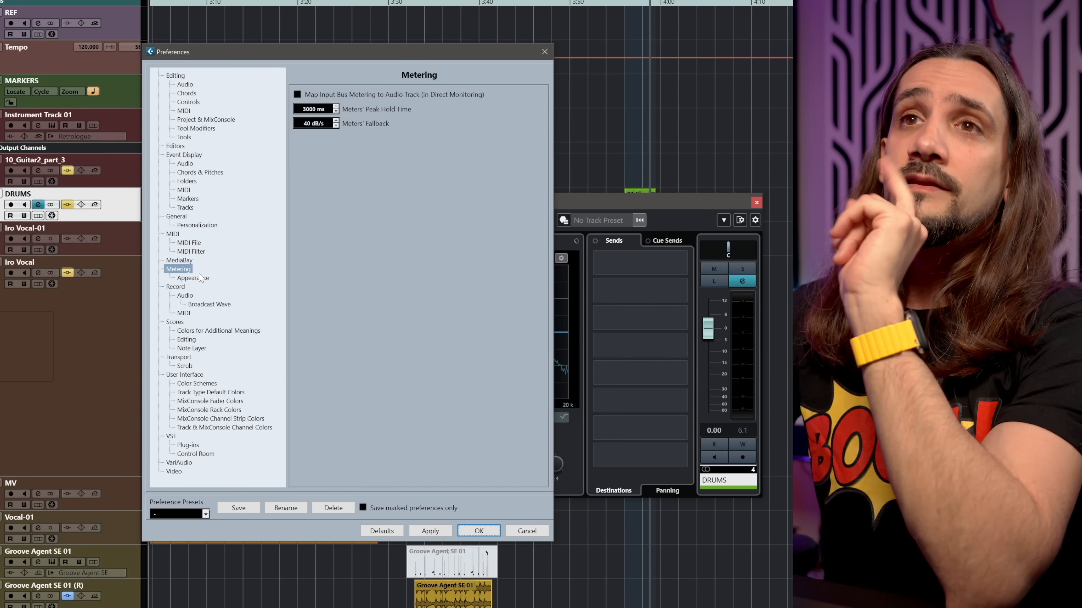
# Change the scale in the Metering Appearance preferences to +6dB Digital
pyautogui.click(193, 278)
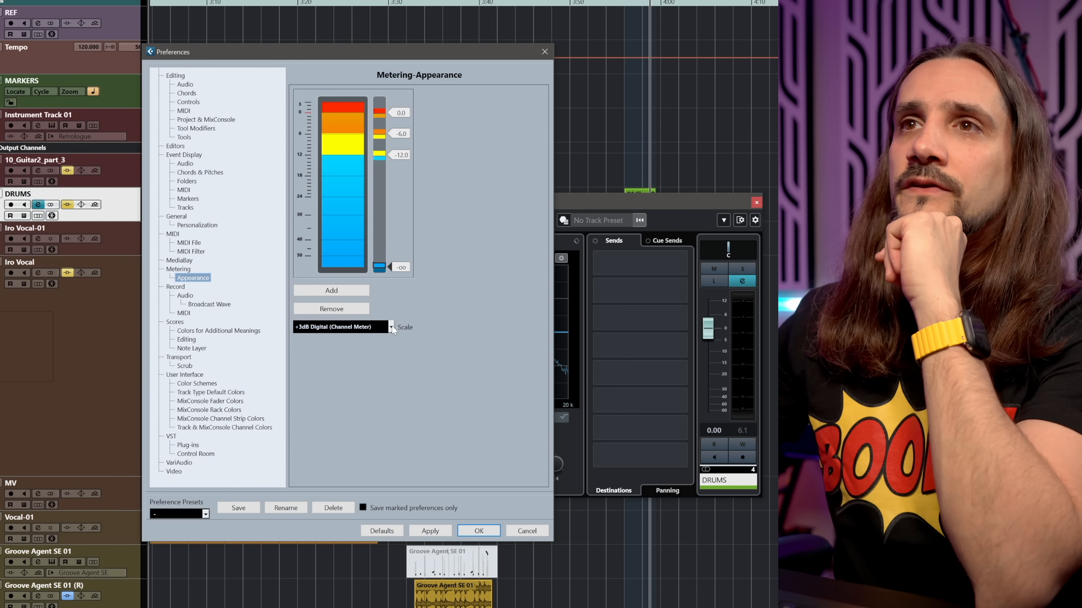
pyautogui.click(391, 328)
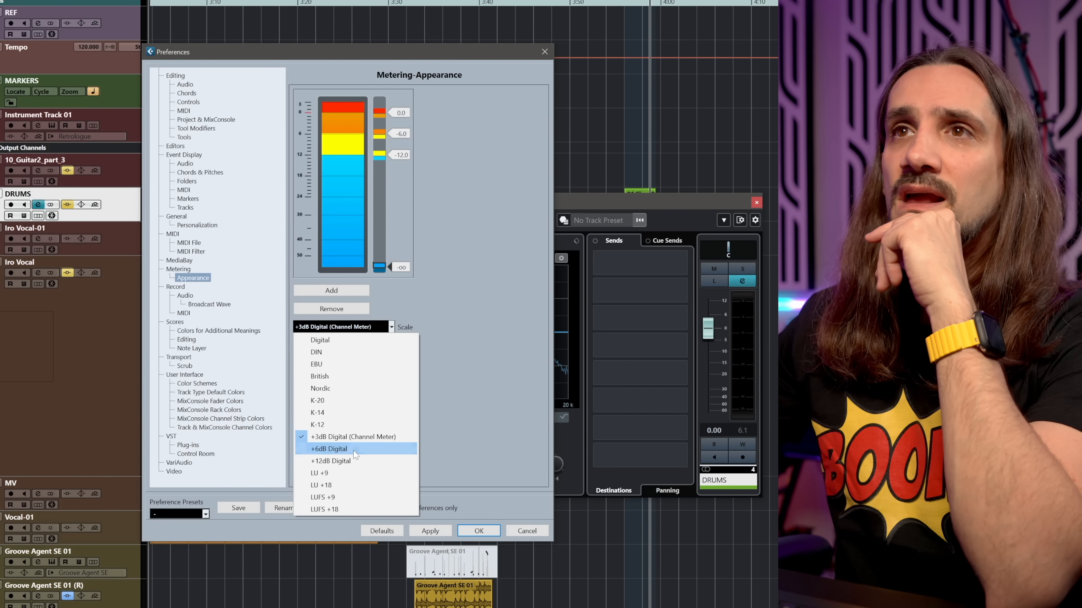
pyautogui.click(354, 450)
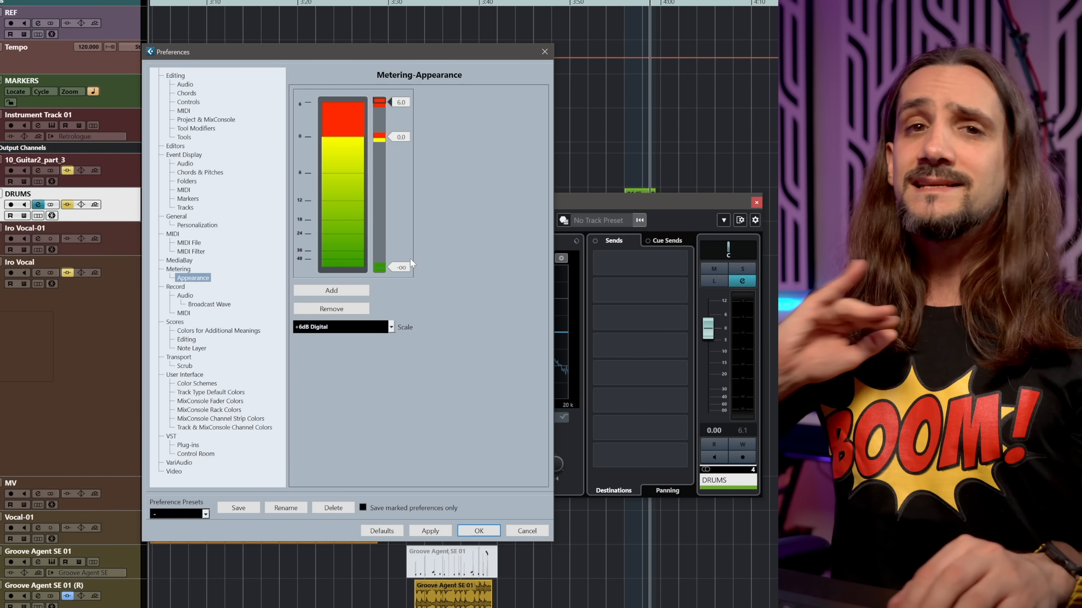
# Shift the 0.0 color handle on the meter to 0.4 and remove that handle
pyautogui.moveTo(402, 268); pyautogui.dragTo(430, 336)
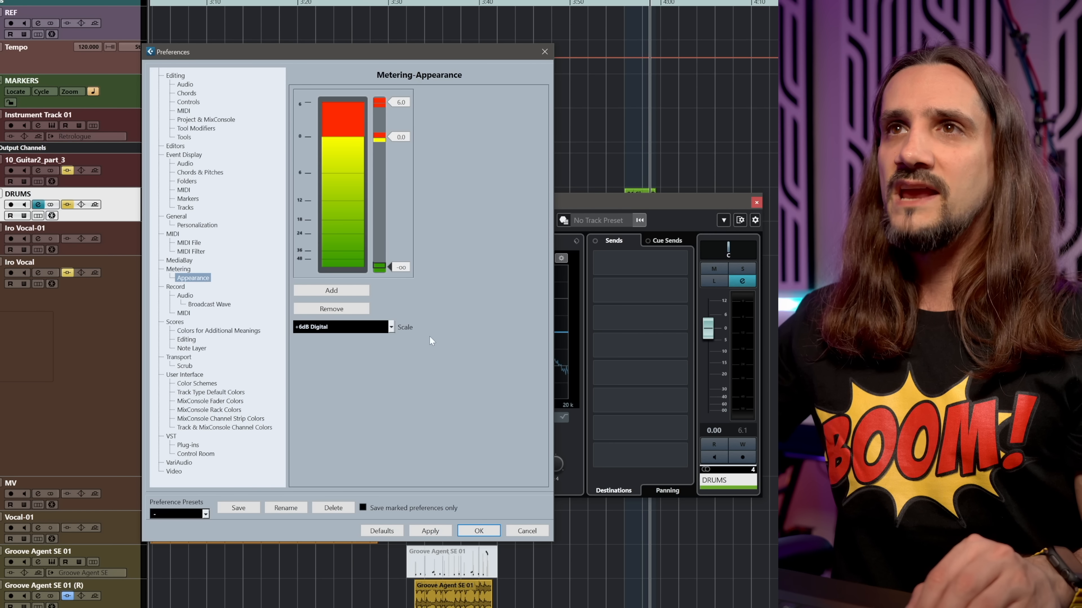
pyautogui.moveTo(401, 138)
pyautogui.mouseDown()
pyautogui.moveTo(403, 160)
pyautogui.moveTo(407, 135)
pyautogui.mouseUp()
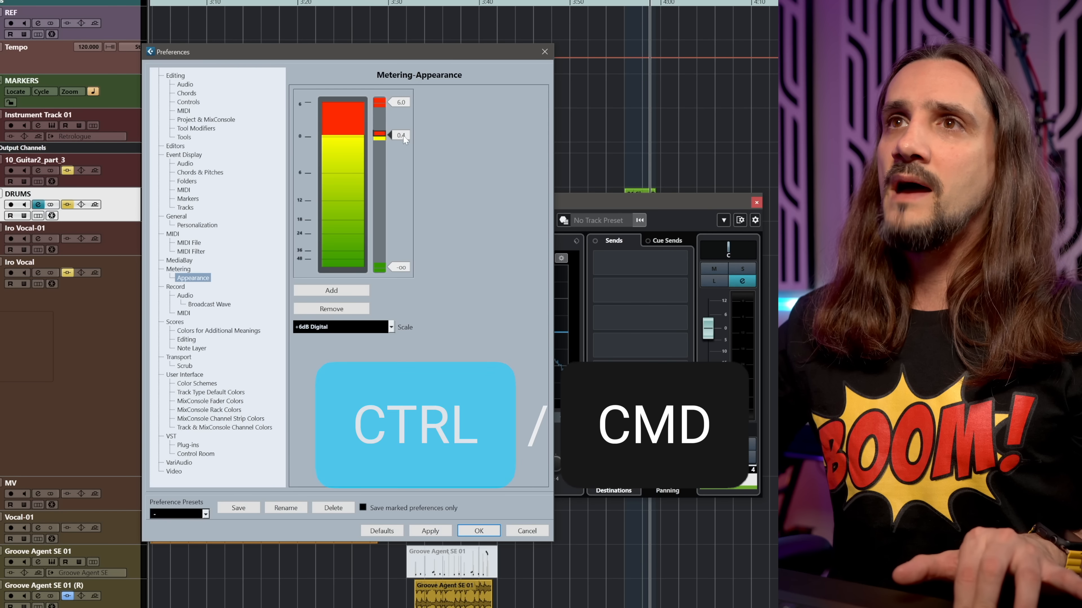
pyautogui.keyDown('ctrl'); pyautogui.click(403, 135); pyautogui.keyUp('ctrl')
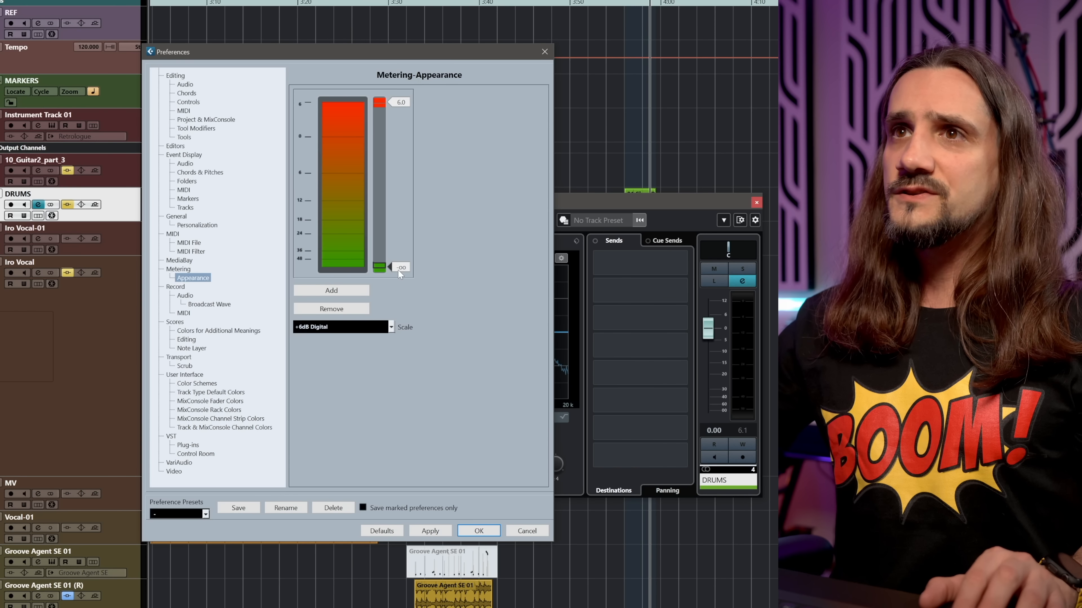
# Change the color of the lowest meter handle to bright yellow, RGB 254, 237, 0
pyautogui.doubleClick(380, 267)
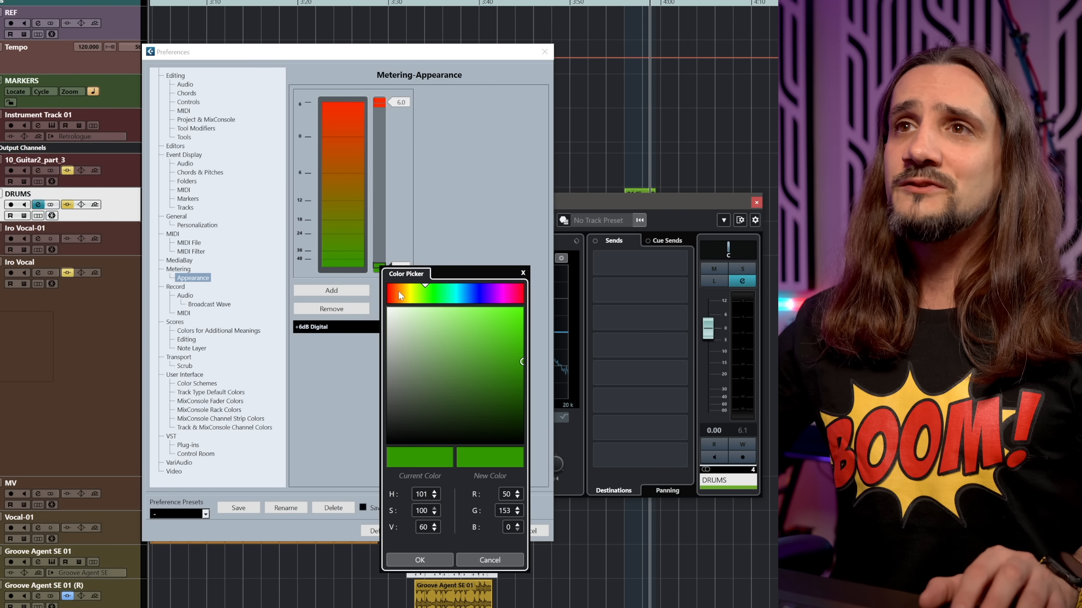
pyautogui.moveTo(404, 288); pyautogui.dragTo(408, 286)
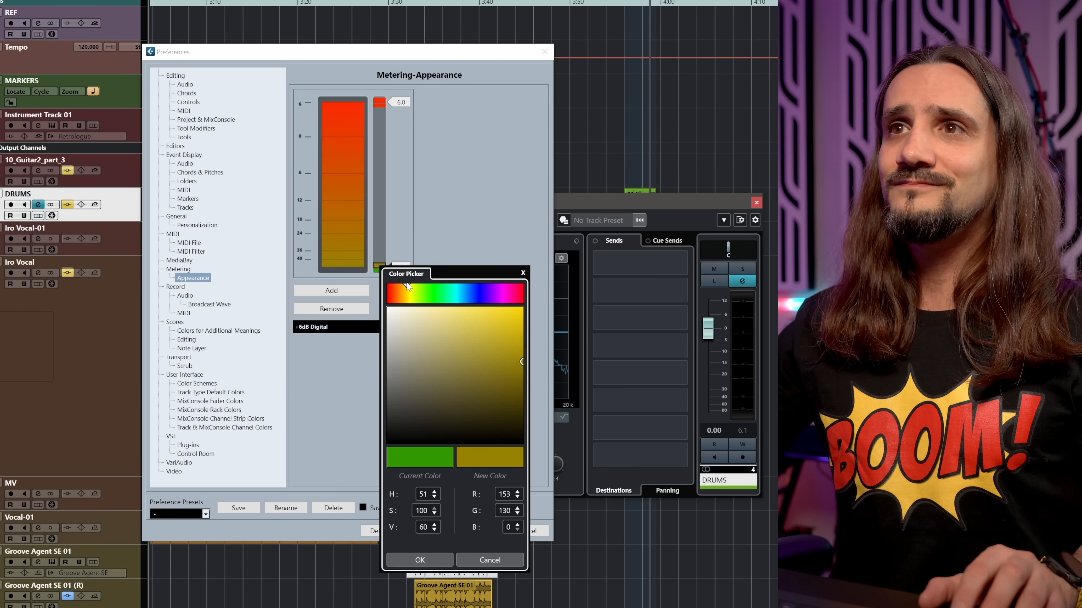
pyautogui.moveTo(524, 362); pyautogui.dragTo(525, 310)
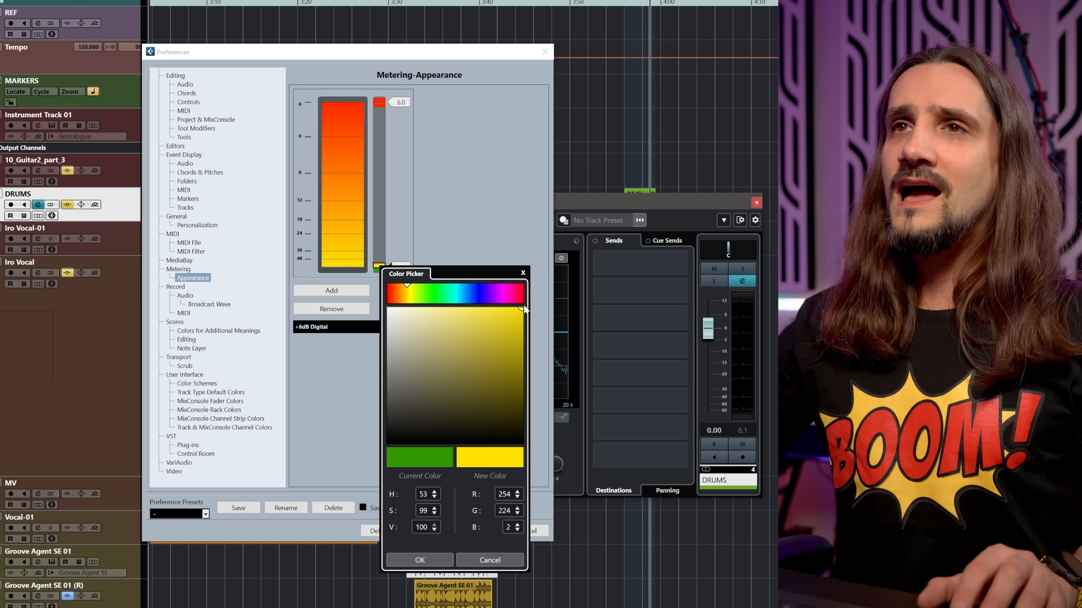
pyautogui.moveTo(407, 288); pyautogui.dragTo(404, 288)
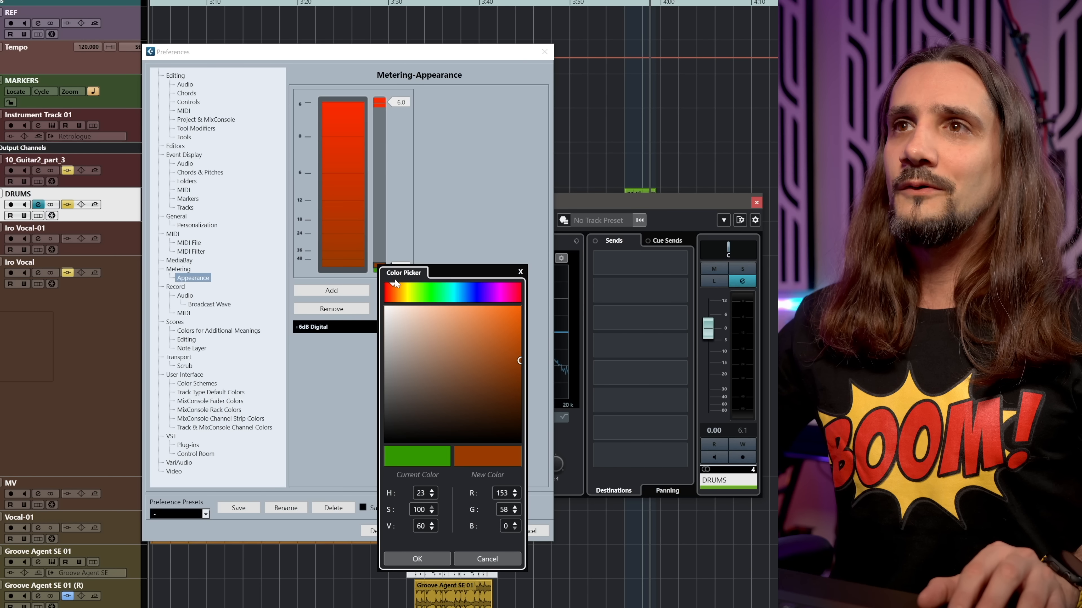
pyautogui.moveTo(520, 362); pyautogui.dragTo(523, 303)
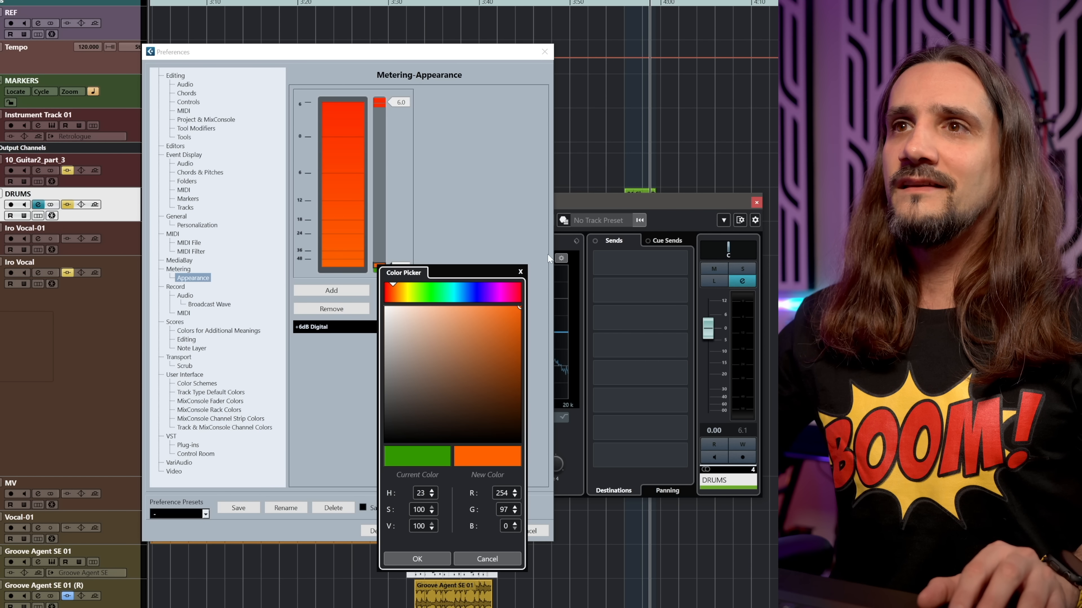
pyautogui.moveTo(401, 285); pyautogui.dragTo(405, 286)
pyautogui.click(418, 559)
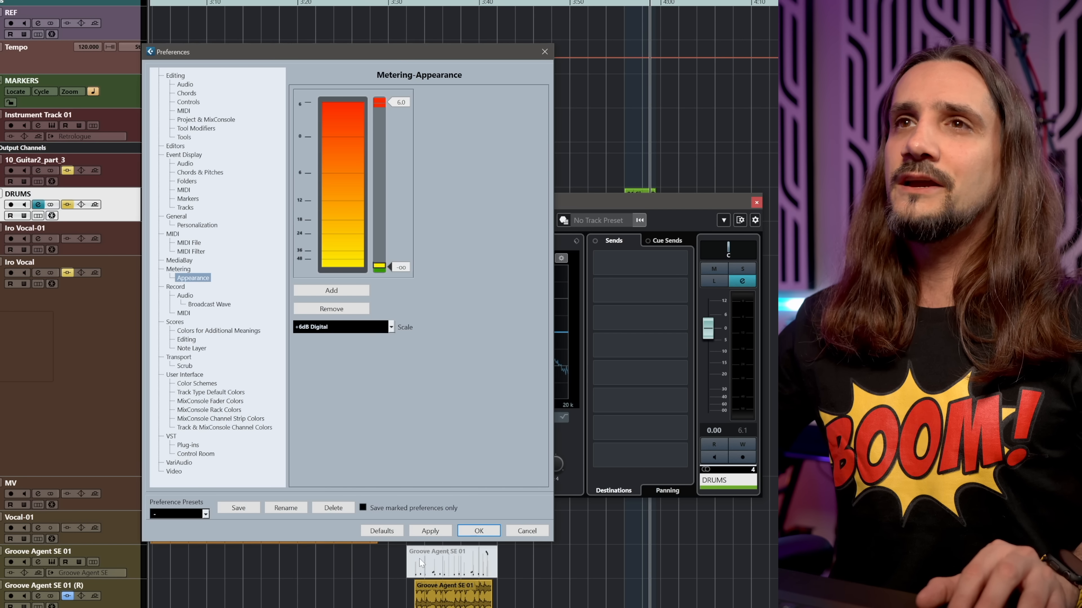
# Change the upper color of the 6.0 meter handle to orange, RGB 252, 88, 0
pyautogui.click(379, 106)
pyautogui.moveTo(388, 123); pyautogui.dragTo(393, 125)
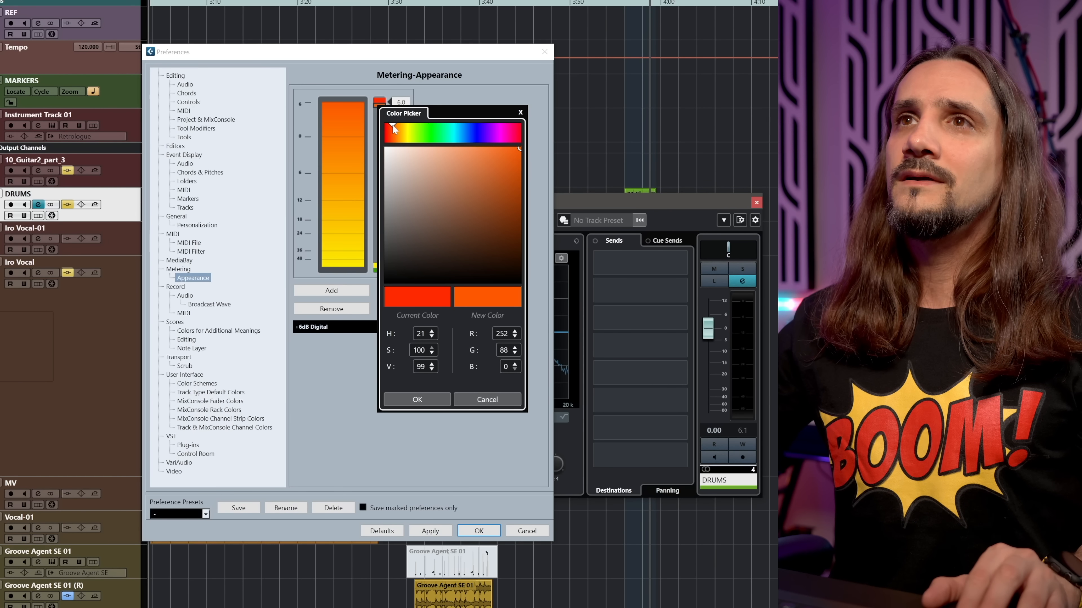
pyautogui.click(427, 399)
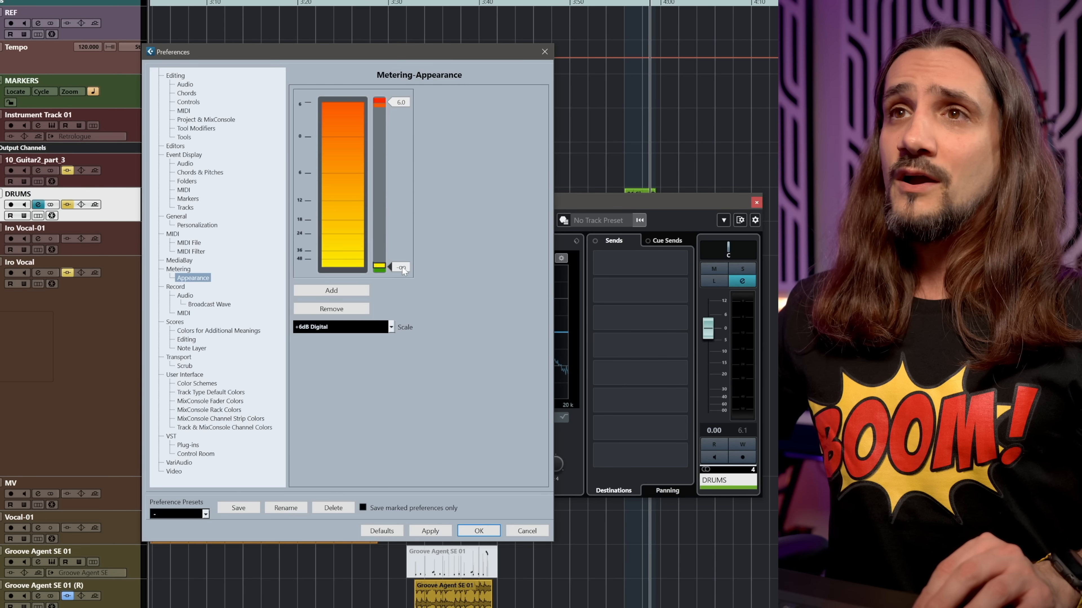
# Recolor the lowest meter handle cyan, RGB 0, 235, 252
pyautogui.moveTo(405, 235)
pyautogui.mouseDown()
pyautogui.moveTo(395, 211)
pyautogui.moveTo(385, 225)
pyautogui.moveTo(406, 309)
pyautogui.mouseUp()
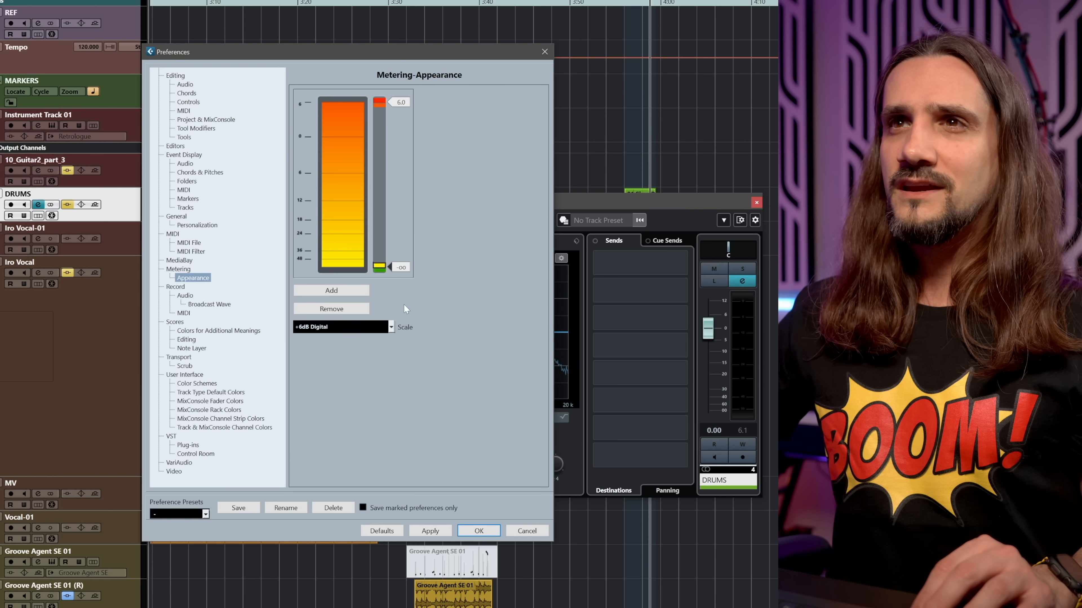
pyautogui.doubleClick(380, 267)
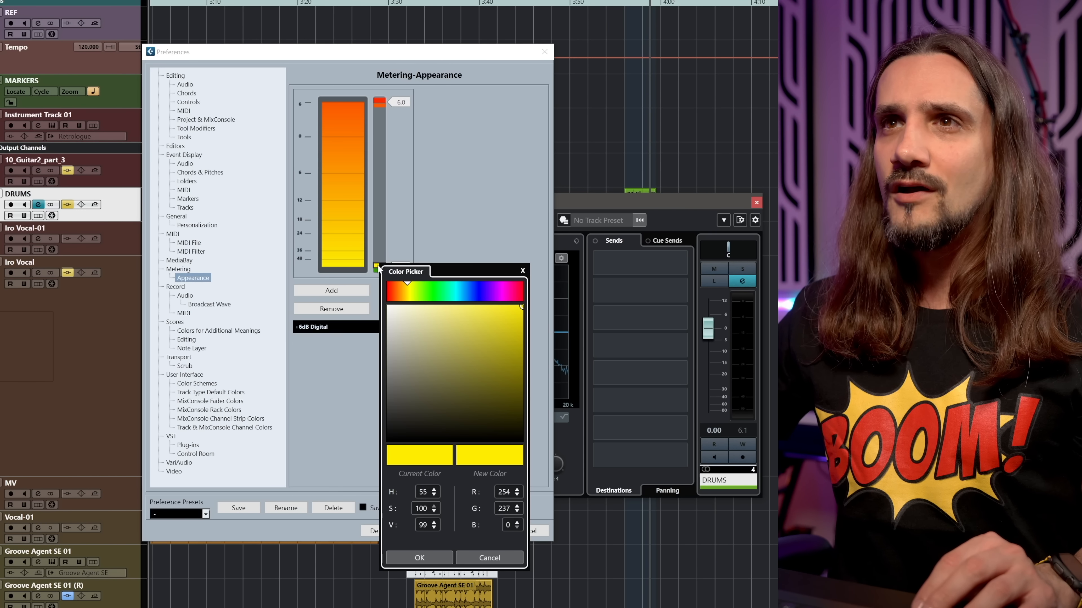
pyautogui.click(456, 285)
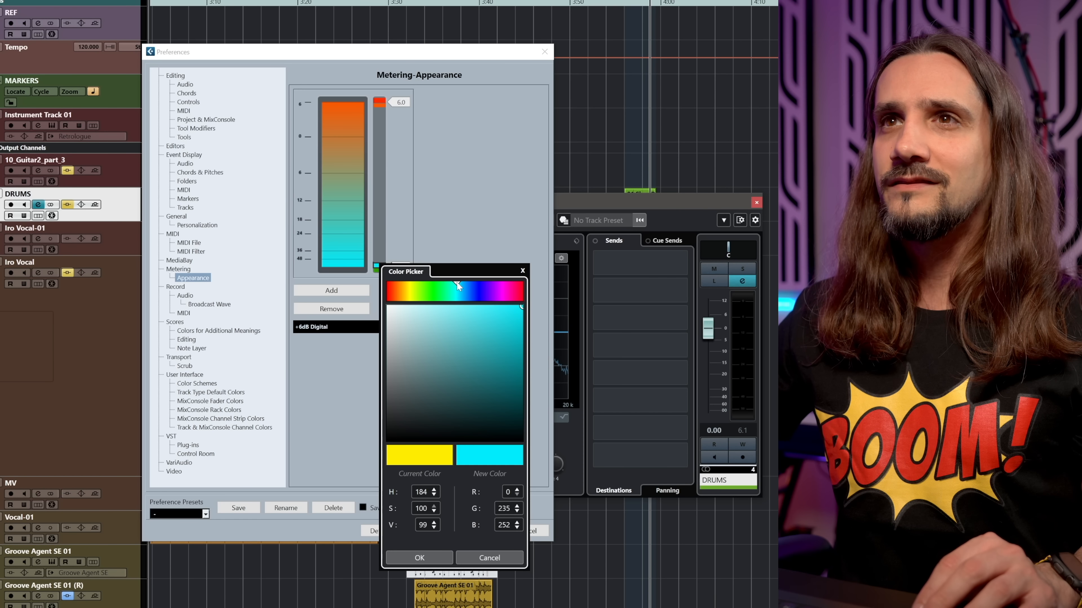
pyautogui.click(419, 558)
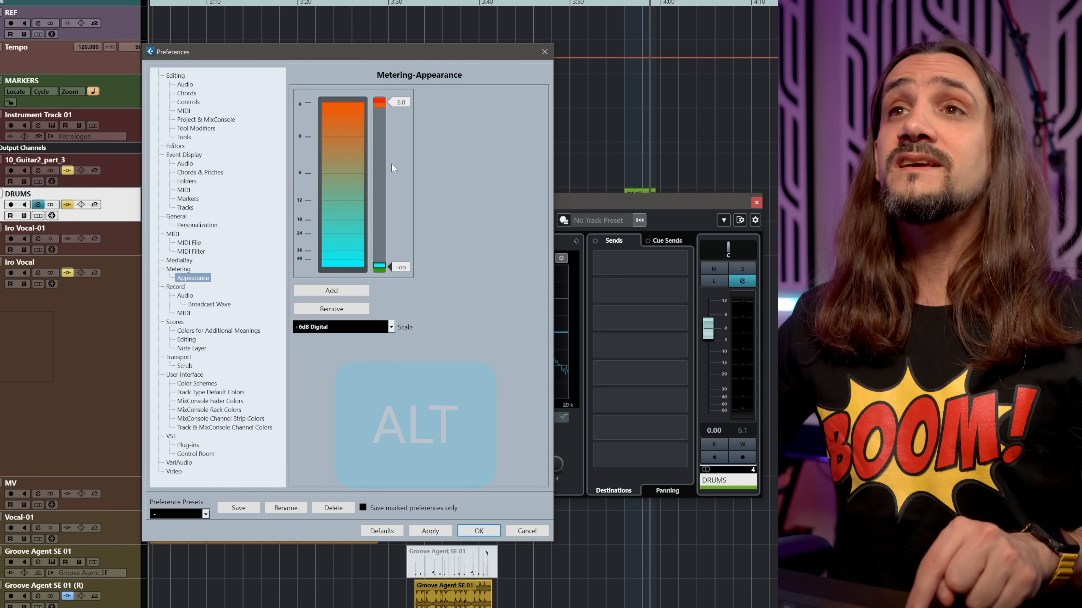
# Add three color handles to the meter at about -9.1, -17.0 and -22.8 dB
pyautogui.keyDown('alt'); pyautogui.click(399, 173); pyautogui.keyUp('alt')
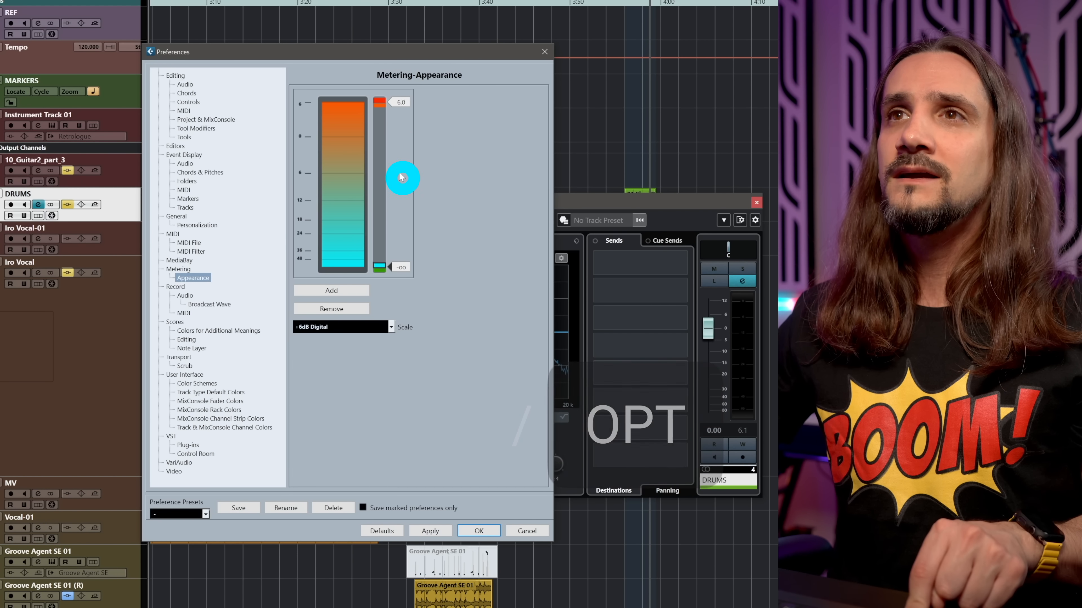
pyautogui.moveTo(396, 197)
pyautogui.mouseDown()
pyautogui.moveTo(402, 165)
pyautogui.moveTo(401, 187)
pyautogui.mouseUp()
pyautogui.keyDown('alt'); pyautogui.click(399, 152); pyautogui.keyUp('alt')
pyautogui.keyDown('alt'); pyautogui.click(402, 150); pyautogui.keyUp('alt')
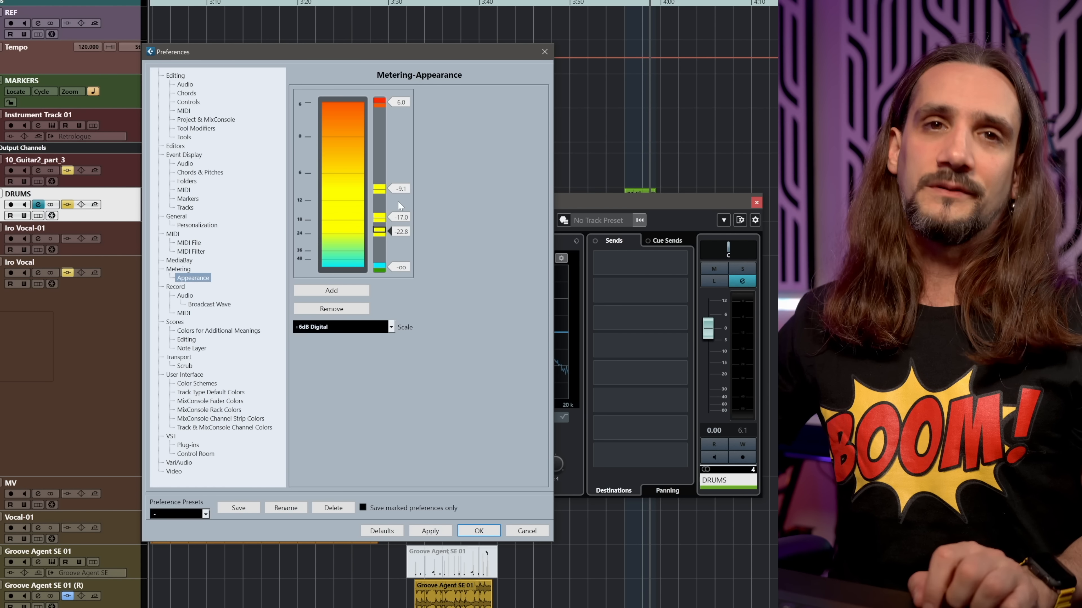
# Replace the -17.0 and -22.8 color handles with new ones at about -16.6, -23.4 and -28.5 dB
pyautogui.keyDown('ctrl'); pyautogui.click(402, 230); pyautogui.keyUp('ctrl')
pyautogui.keyDown('ctrl'); pyautogui.click(404, 219); pyautogui.keyUp('ctrl')
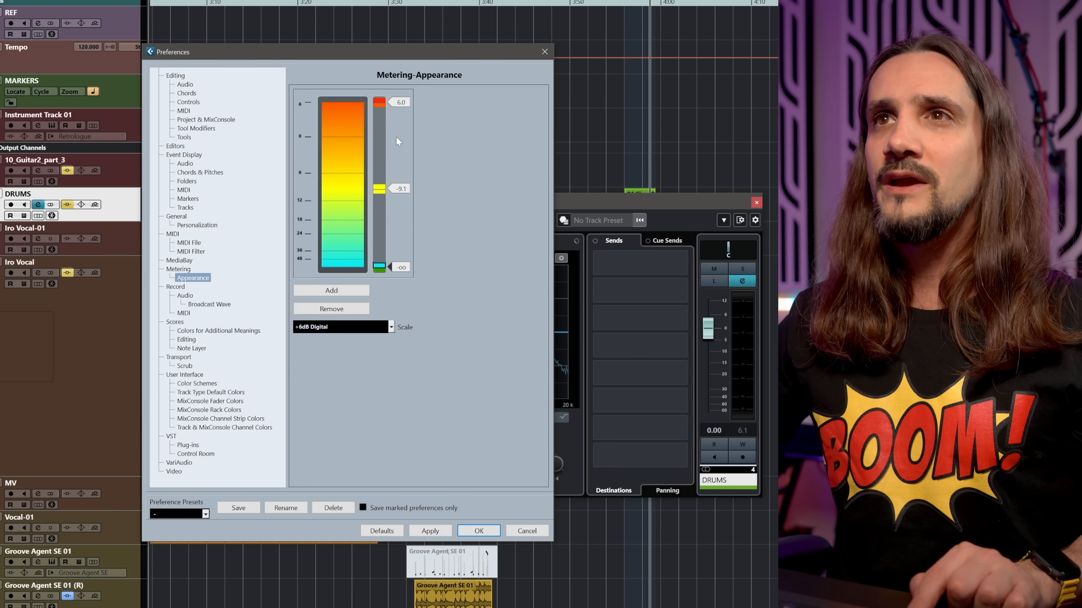
pyautogui.keyDown('alt'); pyautogui.click(381, 232); pyautogui.keyUp('alt')
pyautogui.keyDown('alt'); pyautogui.click(399, 129); pyautogui.keyUp('alt')
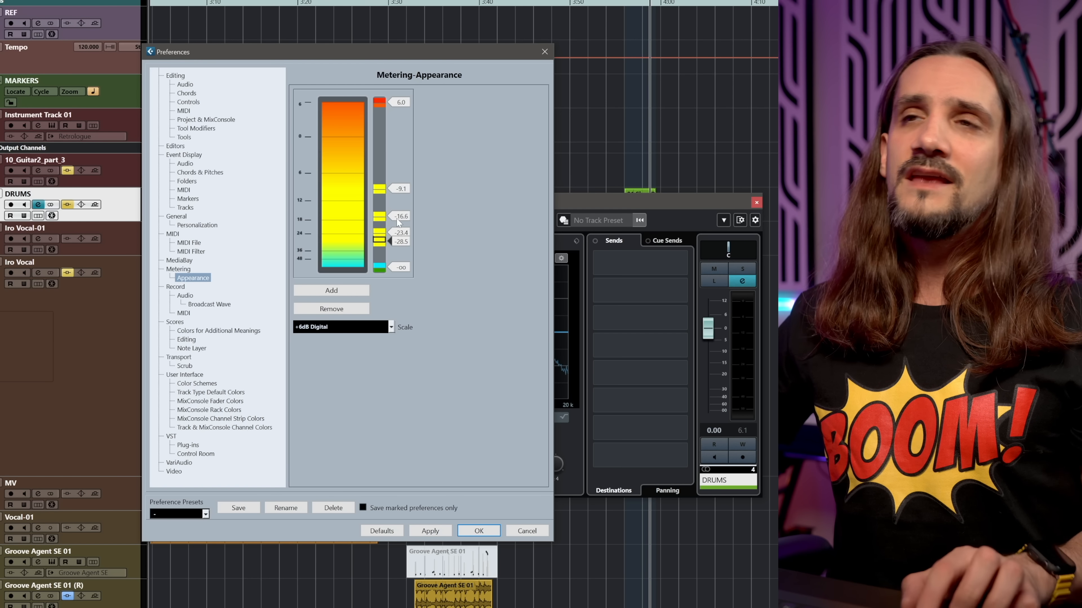
# Remove all the intermediate color handles from the meter, keeping only the 6.0 handle and the lowest one
pyautogui.keyDown('ctrl'); pyautogui.click(401, 232); pyautogui.keyUp('ctrl')
pyautogui.keyDown('ctrl'); pyautogui.click(401, 216); pyautogui.keyUp('ctrl')
pyautogui.keyDown('ctrl'); pyautogui.click(402, 189); pyautogui.keyUp('ctrl')
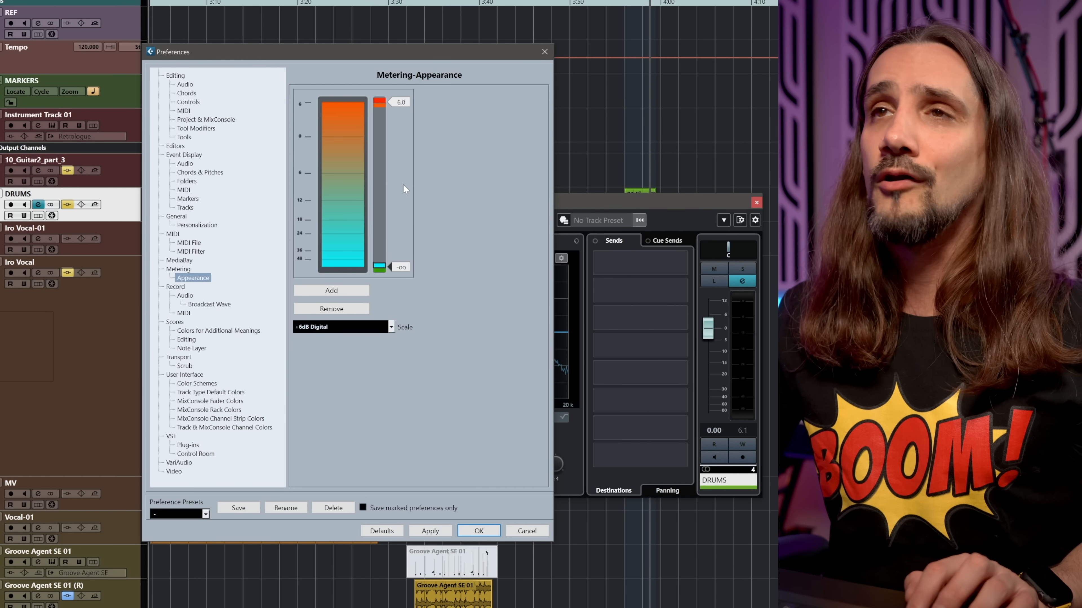
# Add a color handle at about -9.3 dB and set its lower color to purple, RGB 207, 0, 254
pyautogui.keyDown('alt'); pyautogui.click(403, 186); pyautogui.keyUp('alt')
pyautogui.doubleClick(375, 192)
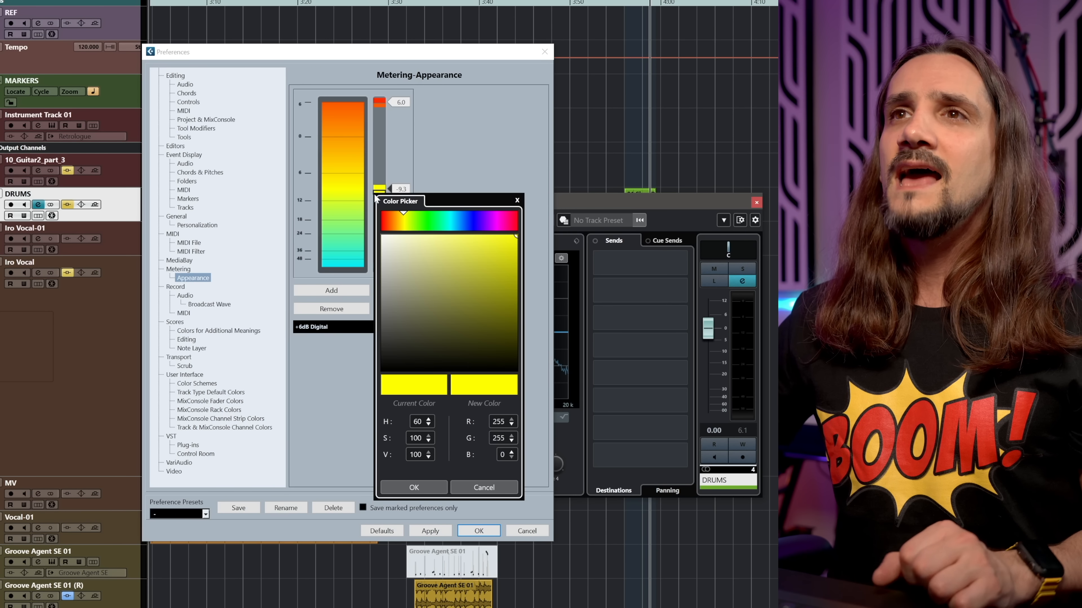
pyautogui.moveTo(491, 213); pyautogui.dragTo(497, 207)
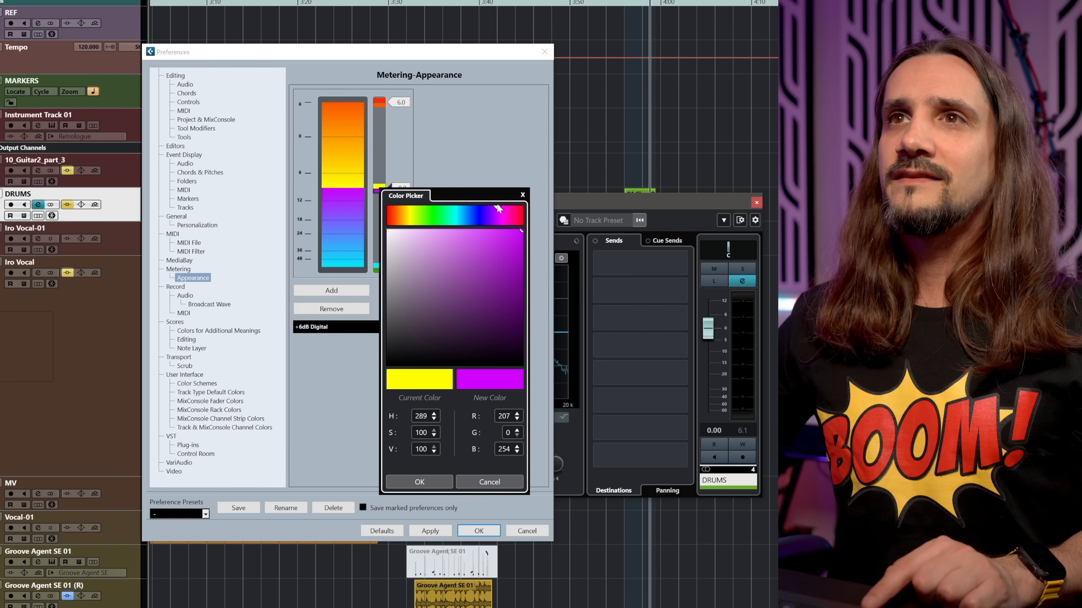
pyautogui.click(423, 481)
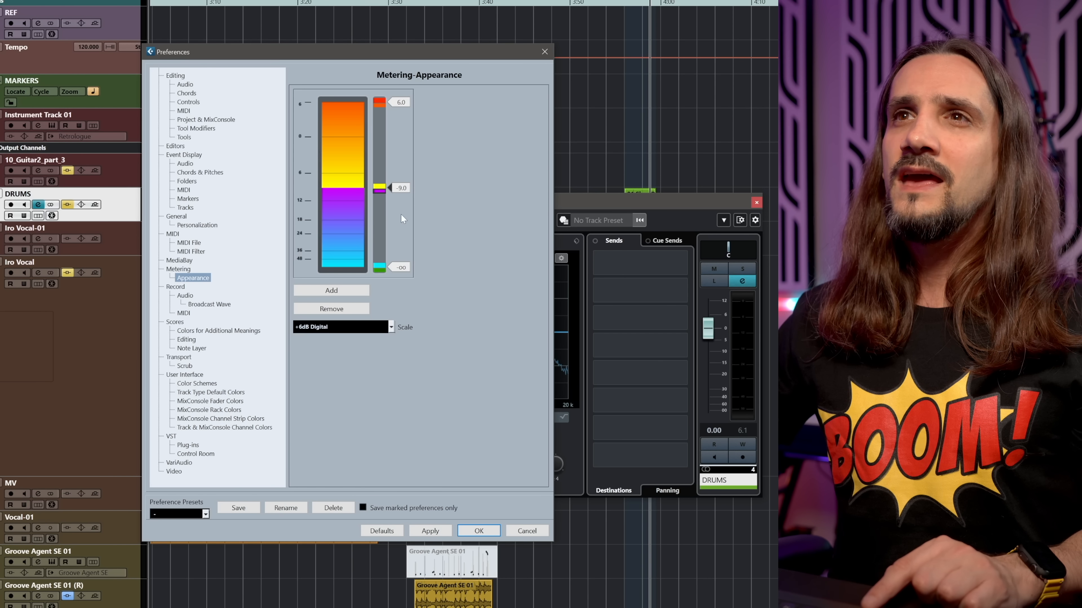
# Move the middle color handle up to about 0.0 dB and set its upper color to purple, RGB 207, 0, 254
pyautogui.moveTo(404, 188); pyautogui.dragTo(399, 141)
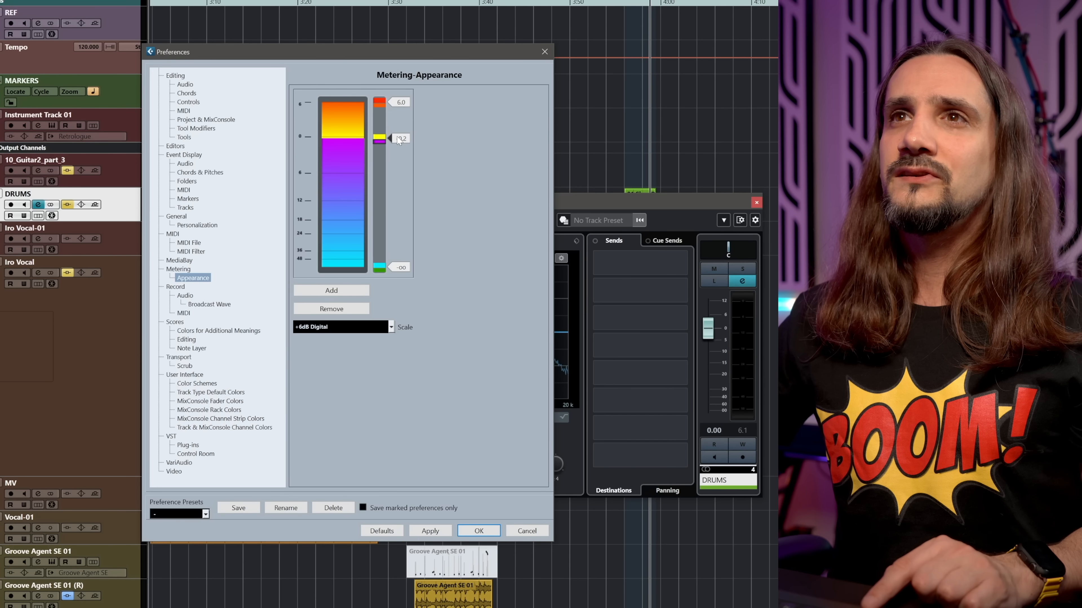
pyautogui.doubleClick(384, 138)
pyautogui.moveTo(436, 156); pyautogui.dragTo(501, 155)
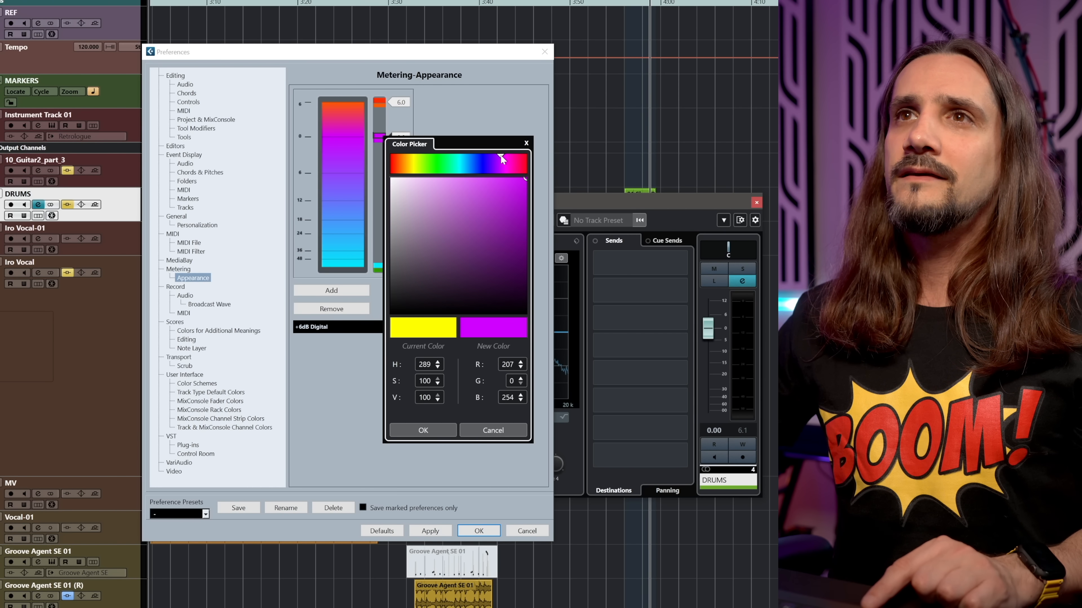
pyautogui.click(423, 431)
# Set the lower color of the 6.0 handle to yellow, RGB 249, 211, 0, and switch the scale to +3dB Digital (Channel Meter)
pyautogui.doubleClick(382, 104)
pyautogui.moveTo(405, 127); pyautogui.dragTo(410, 124)
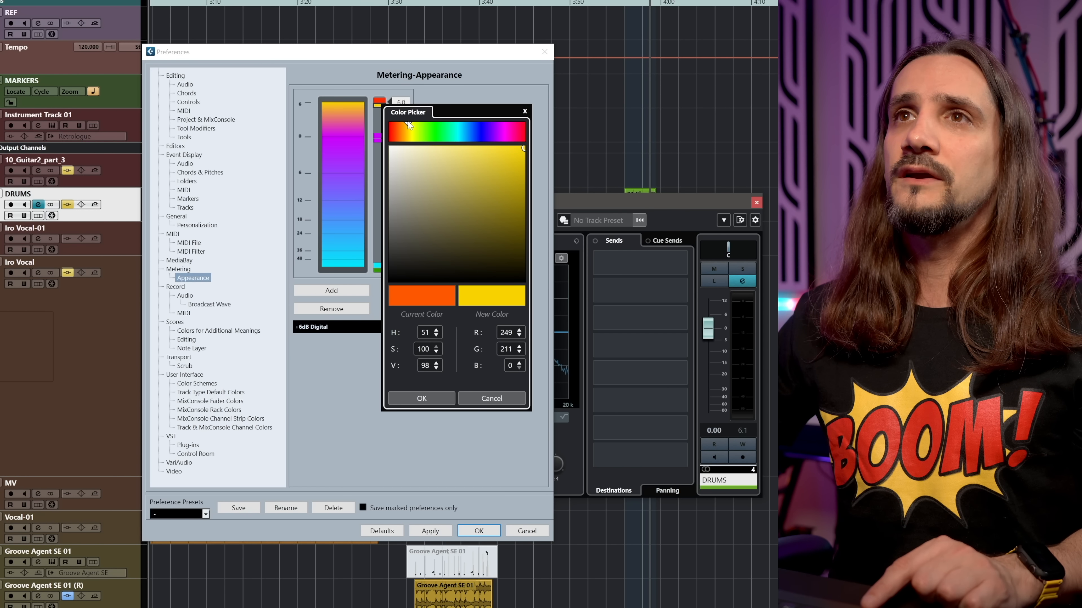
pyautogui.click(419, 398)
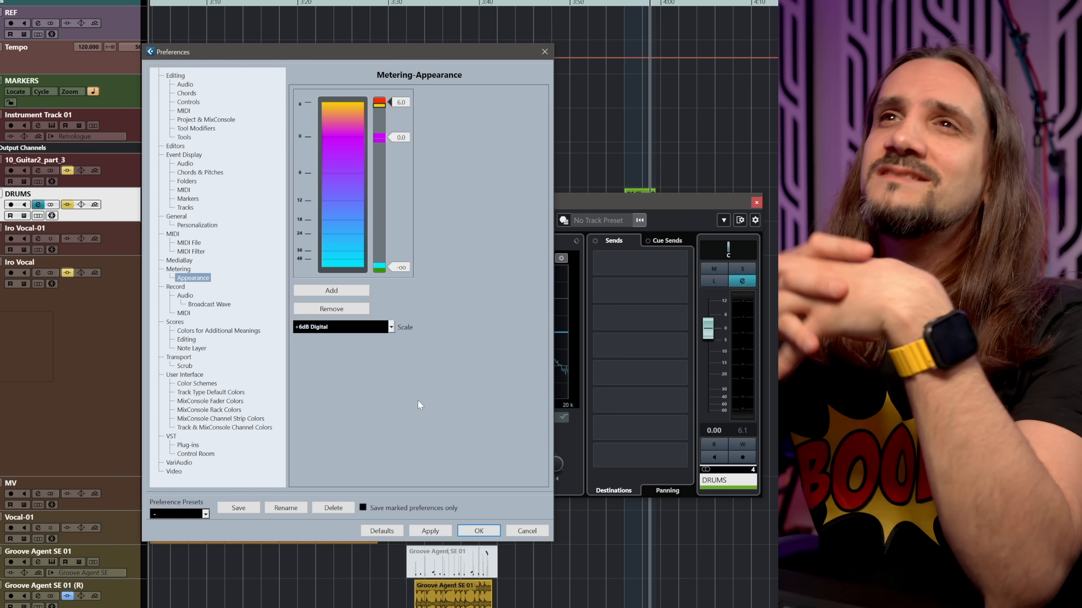
pyautogui.click(388, 332)
pyautogui.click(354, 438)
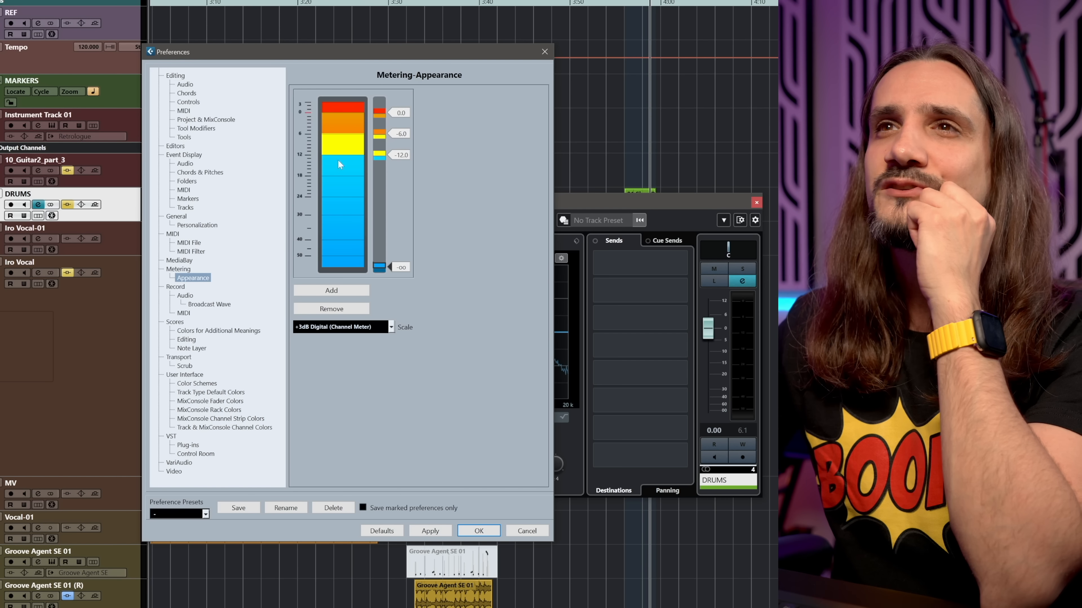